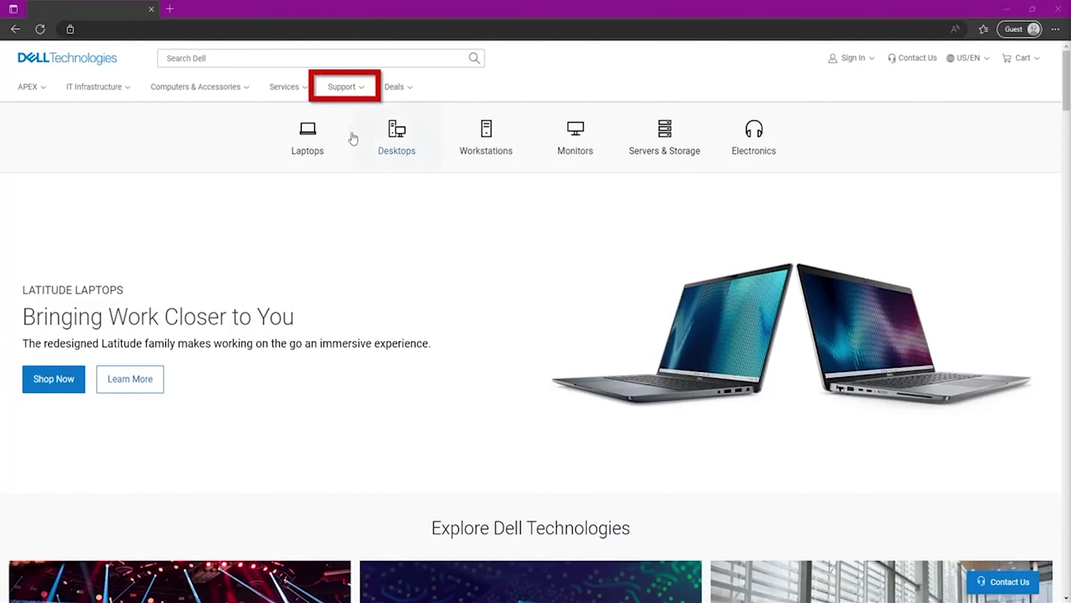
From Support Home, look up the server by its service tag and show its Drivers & Downloads
left_click(342, 88)
left_click(345, 113)
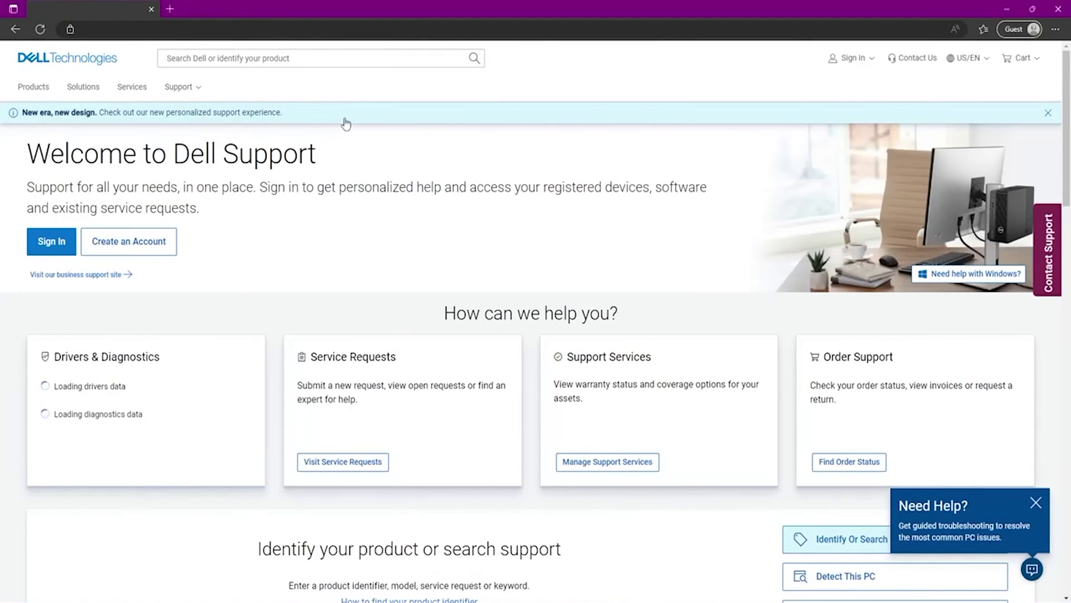
scroll(349, 168, "down", 6)
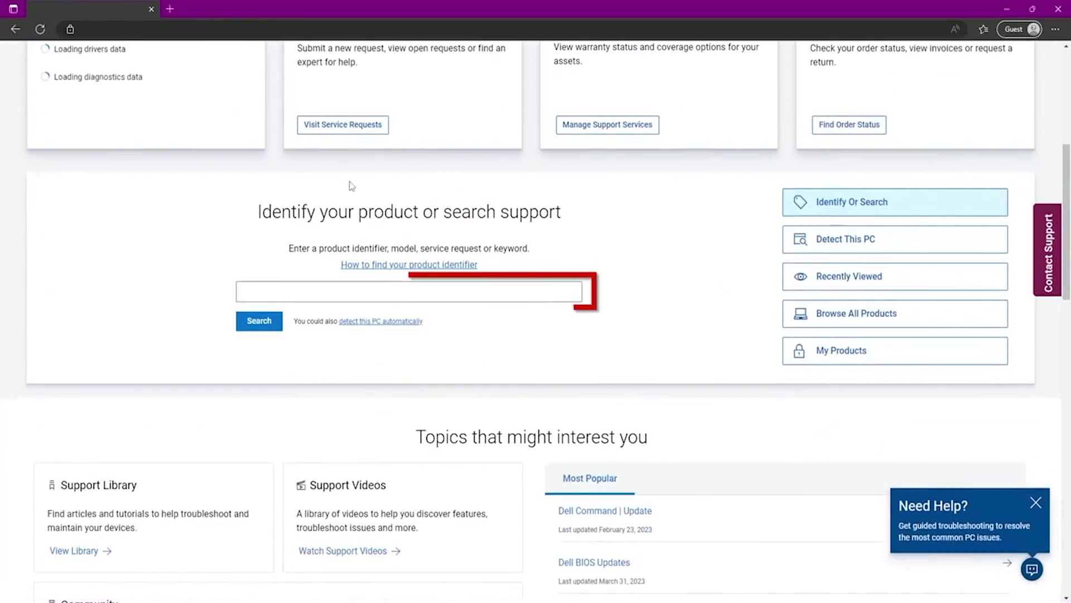
left_click(336, 291)
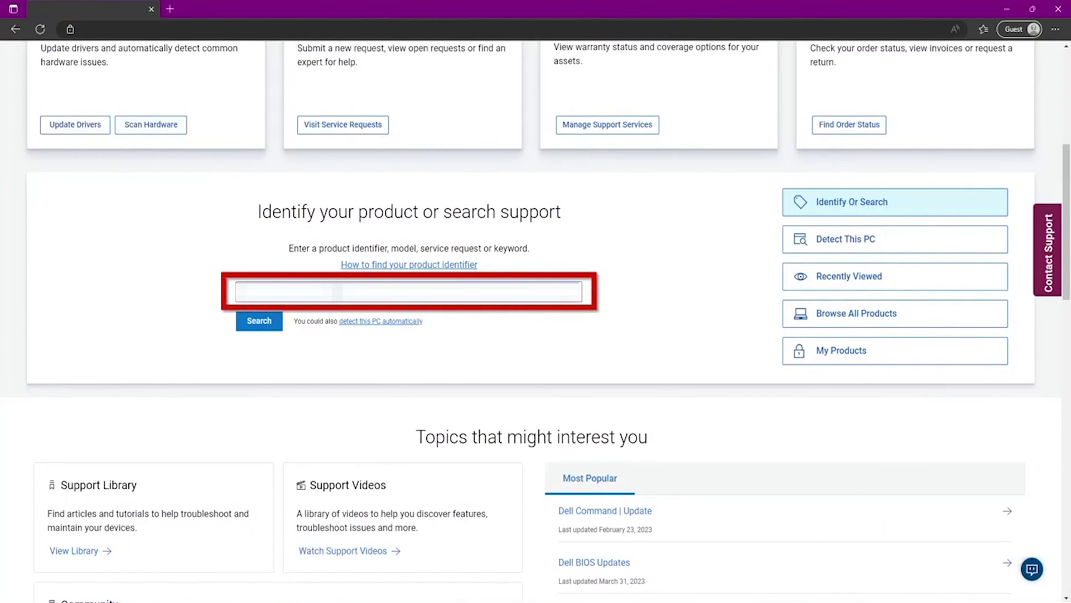
key("Return")
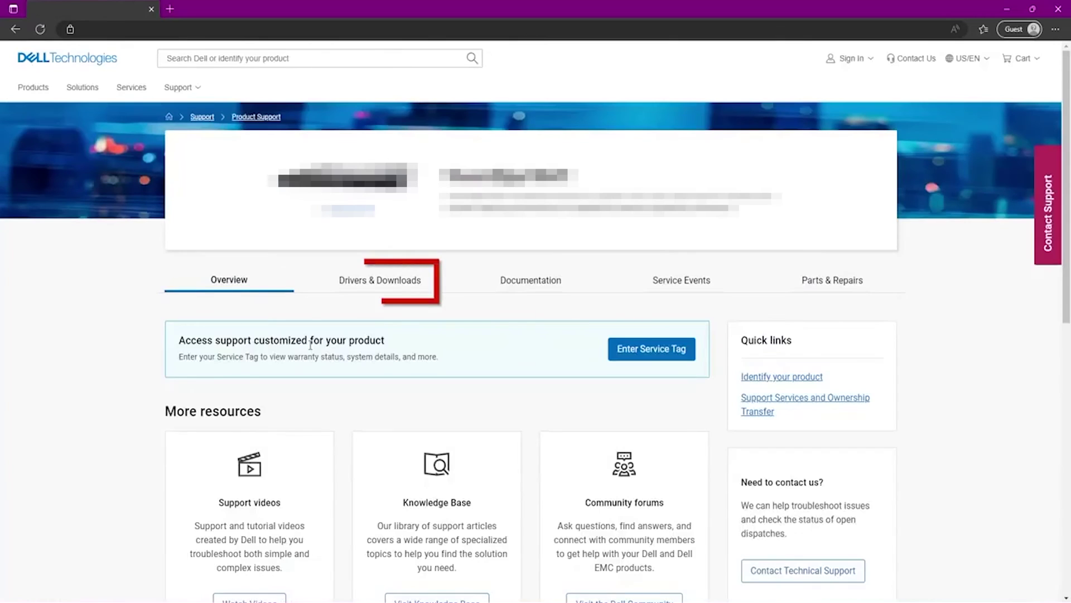
left_click(386, 284)
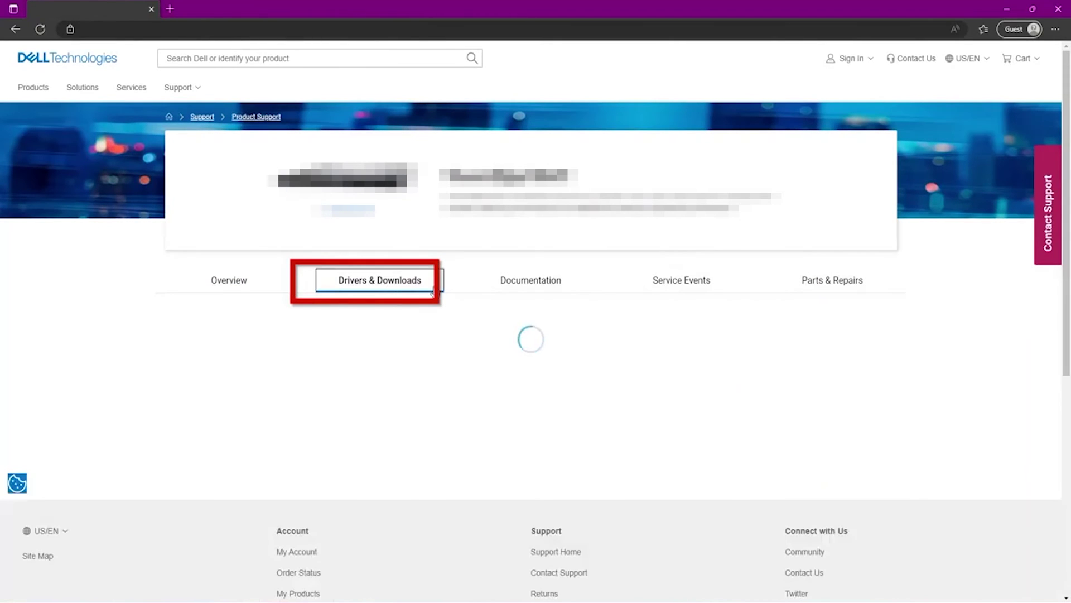
Filter the driver list to operating system Not Applicable and category BIOS
scroll(447, 301, "down", 2)
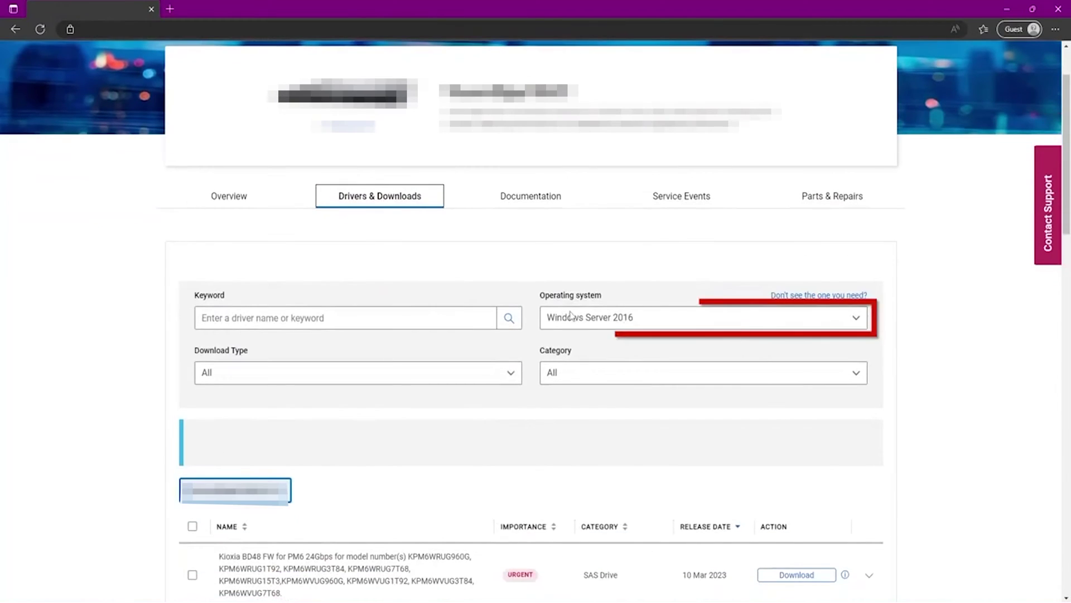
left_click(570, 316)
left_click(595, 348)
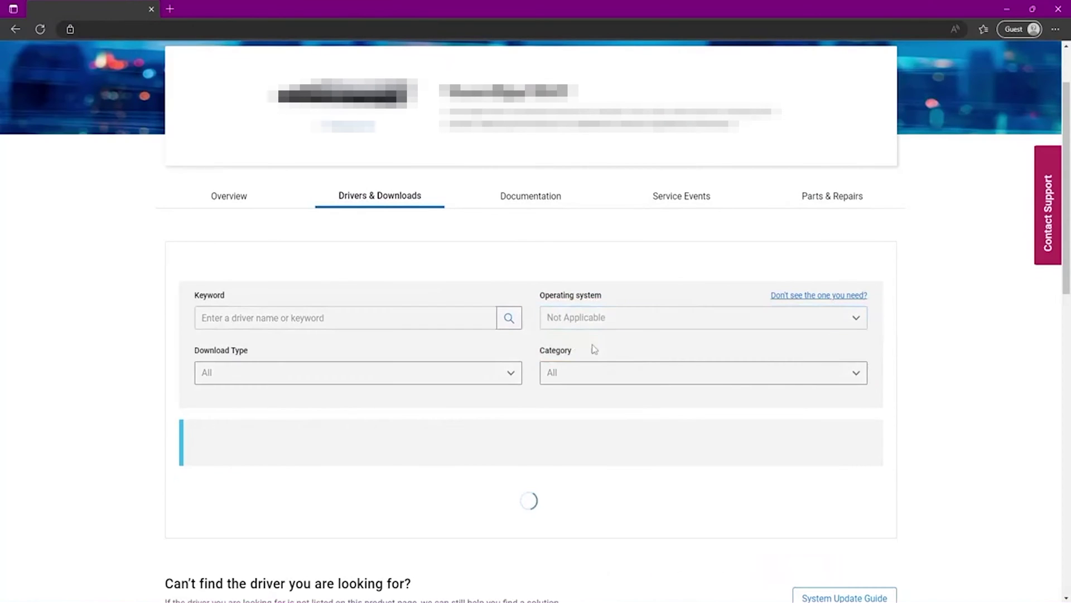
scroll(663, 335, "down", 3)
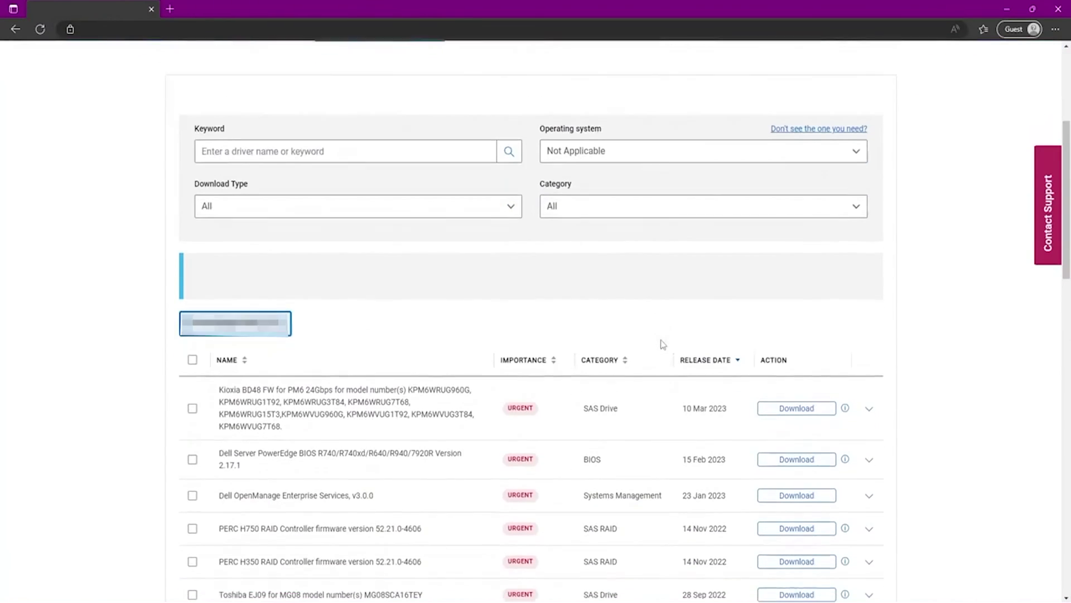
left_click(574, 209)
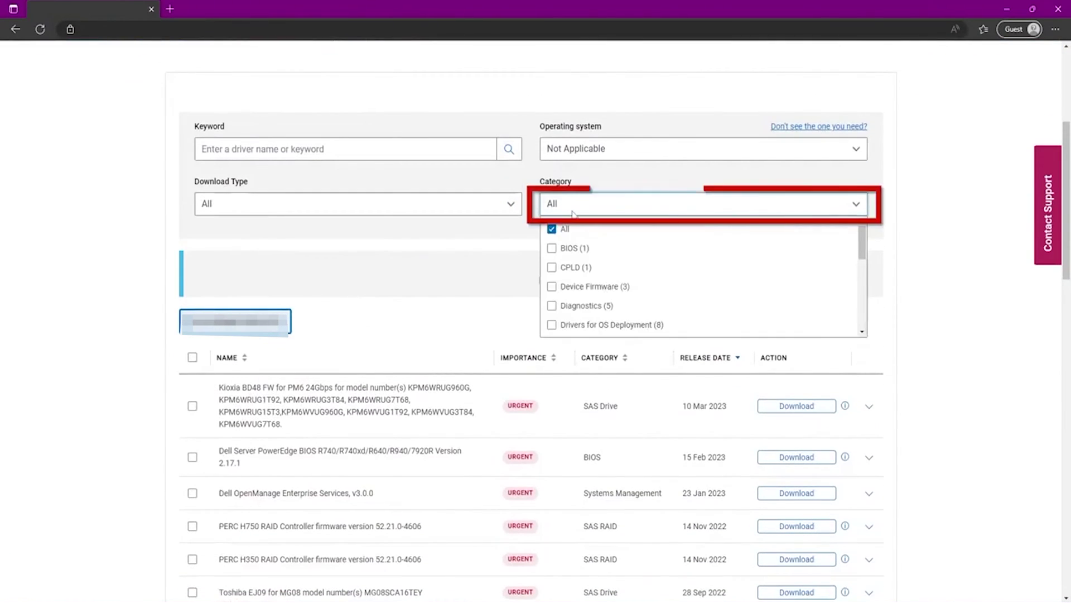
left_click(567, 251)
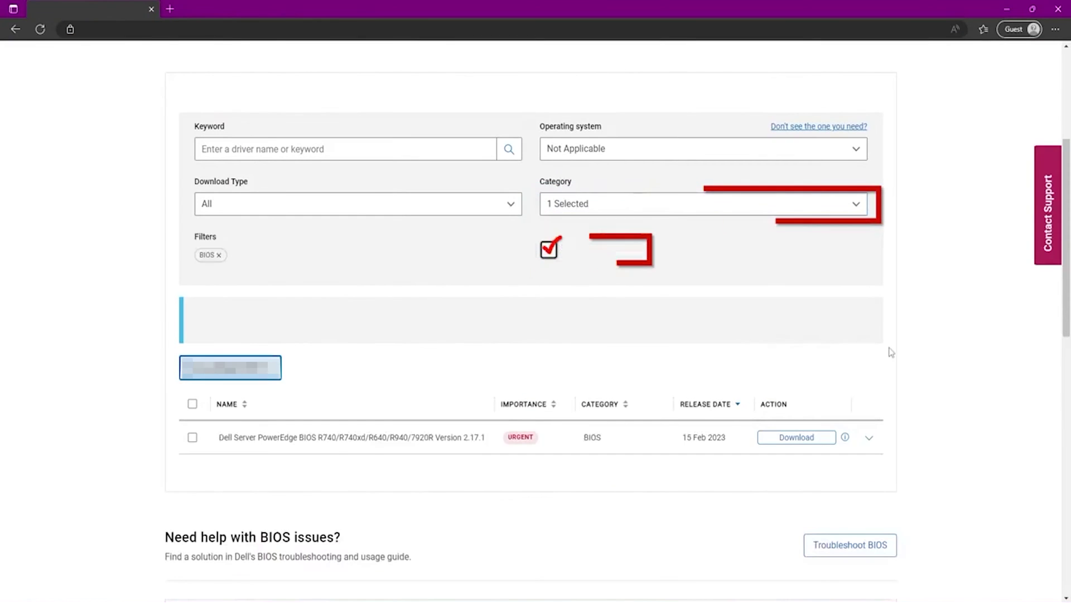
Expand the BIOS 2.17.1 entry and show its other file formats
scroll(929, 351, "down", 3)
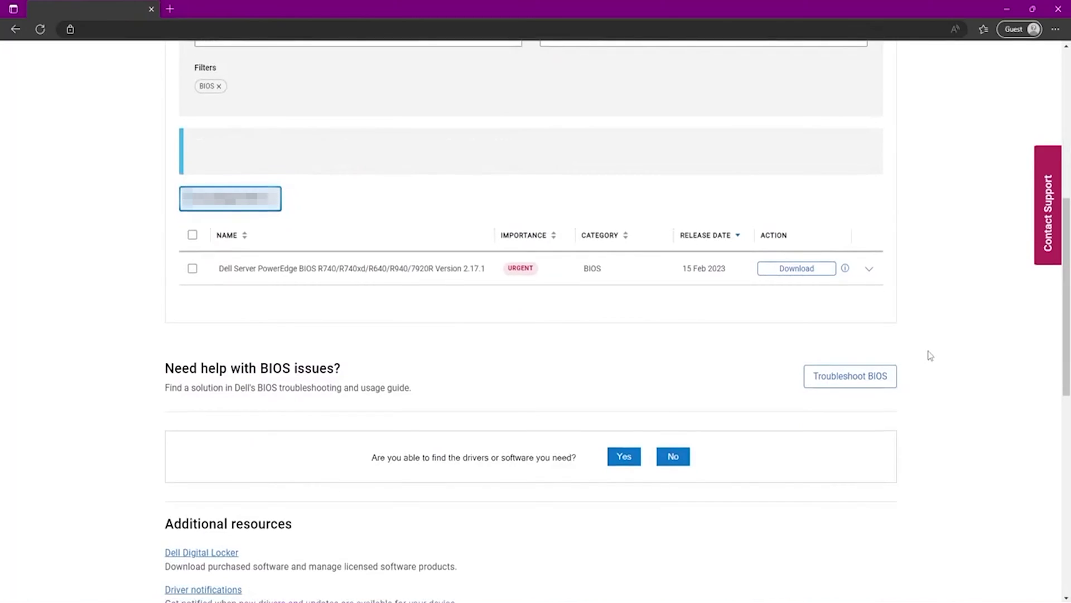
left_click(869, 269)
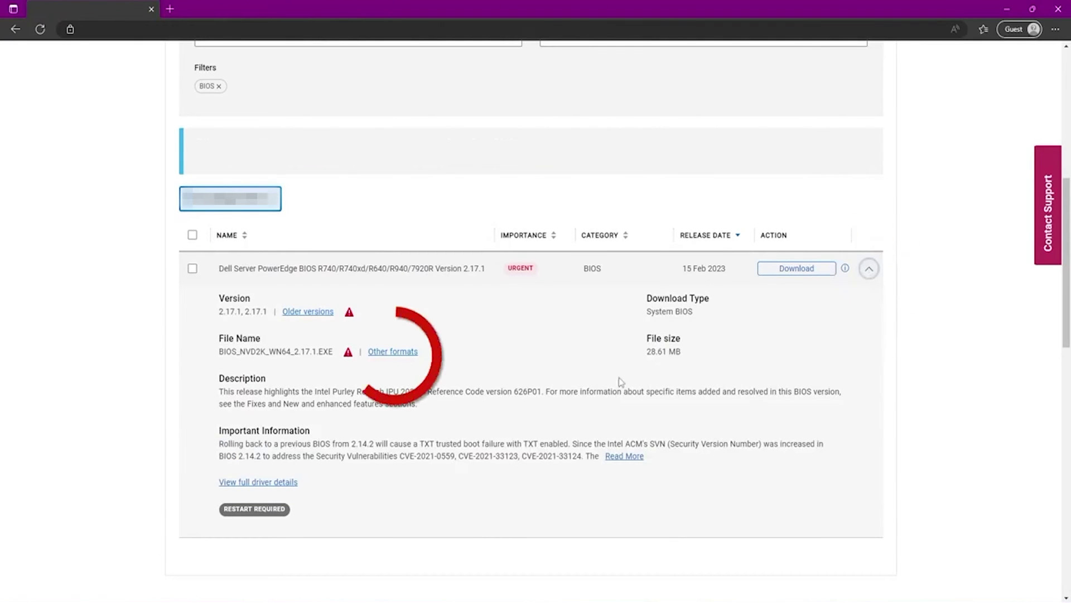
left_click(403, 360)
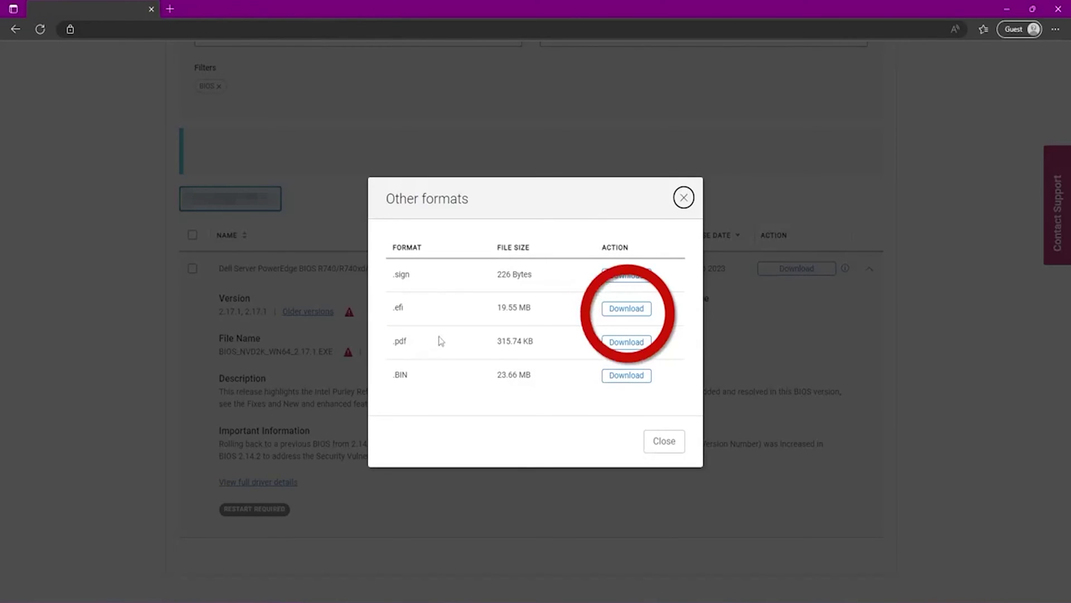
Download and keep the .efi file R740-021701.efi, then show it in Downloads
left_click(630, 308)
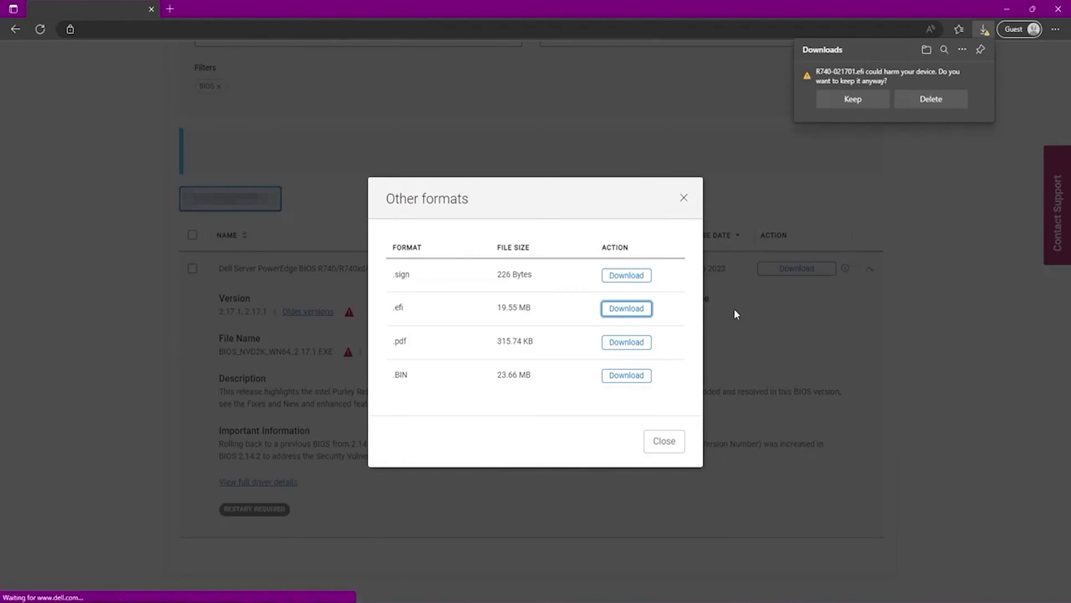
left_click(852, 100)
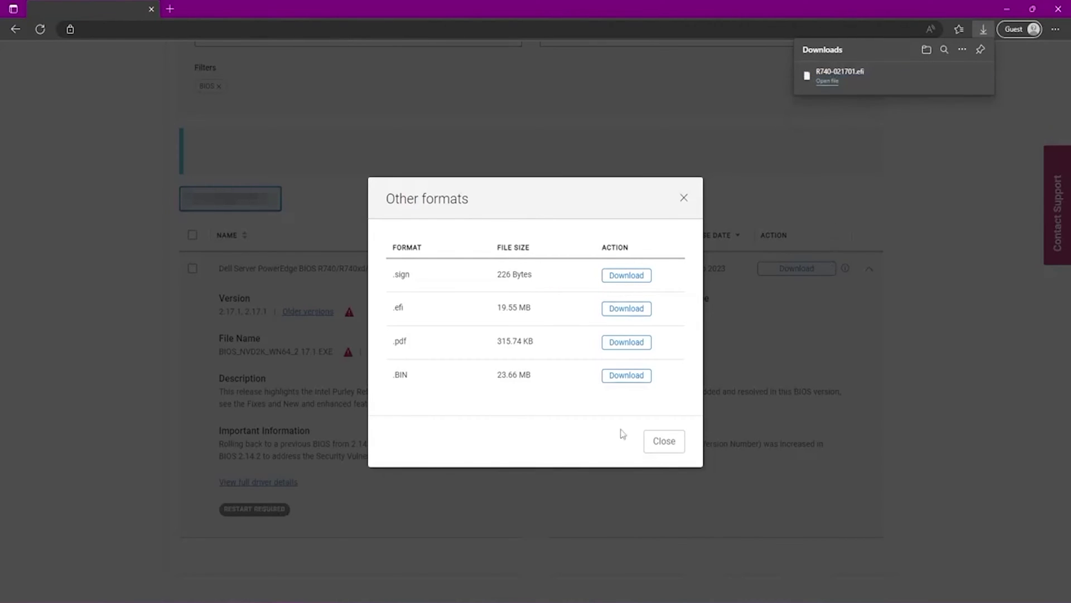
left_click(156, 596)
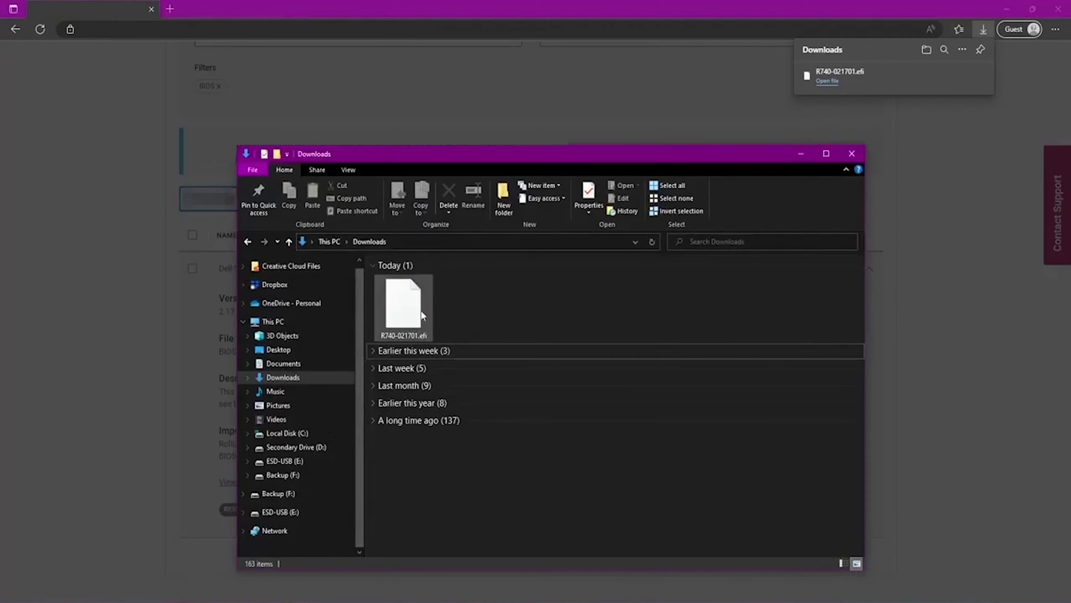
Copy R740-021701.efi from Downloads onto the ESD-USB (E:) drive
left_click_drag(413, 310, 306, 522)
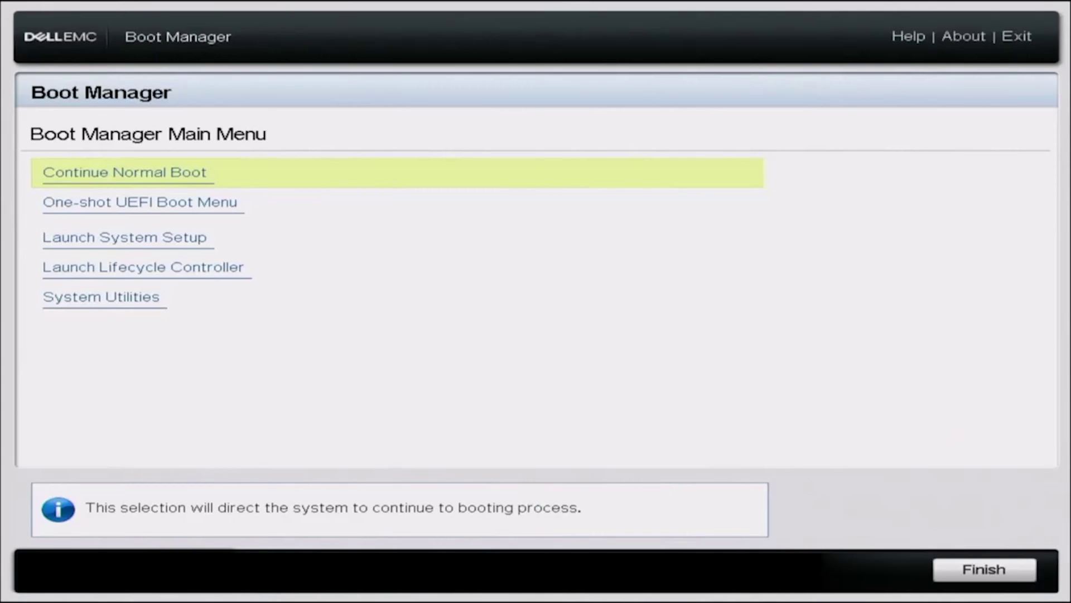
Go through System Utilities to BIOS Update File Explorer, open the USB disk, and highlight R740-021202.efi
key("Down")
key("Down")
key("Down")
key("Down")
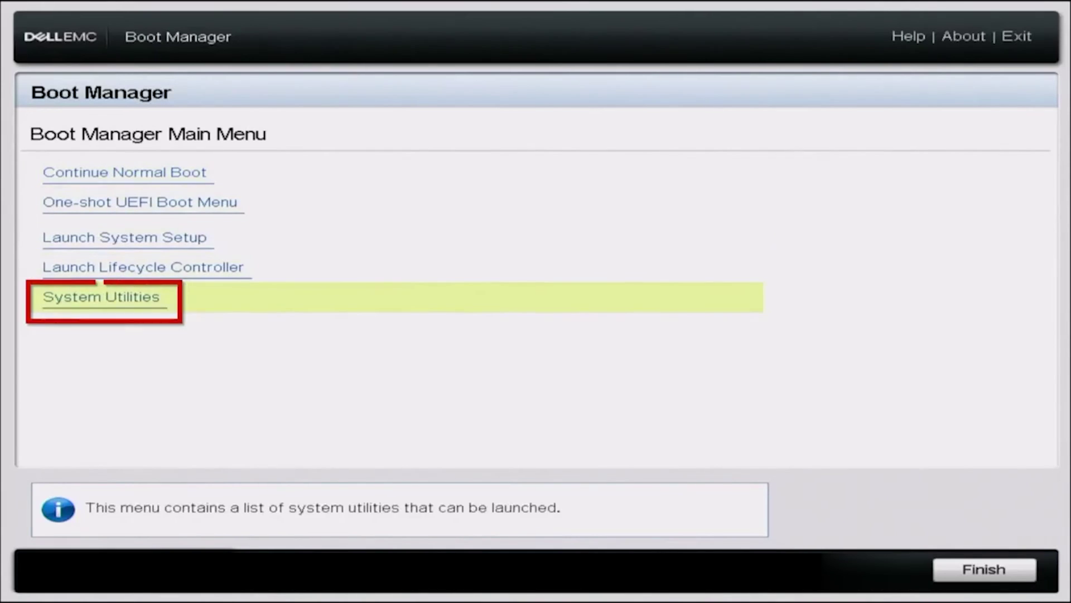
key("Return")
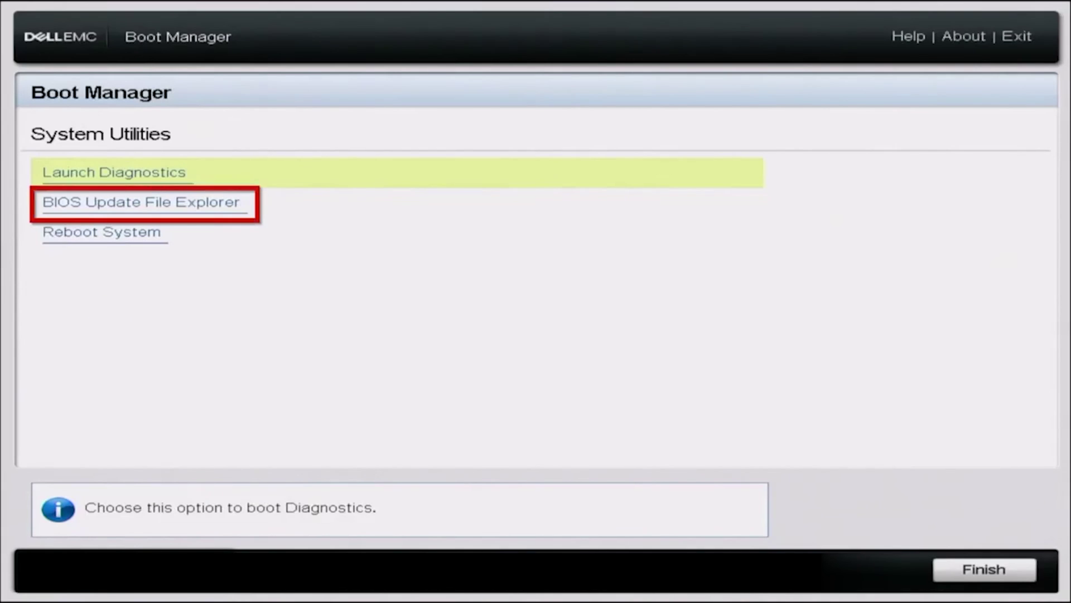
key("Down")
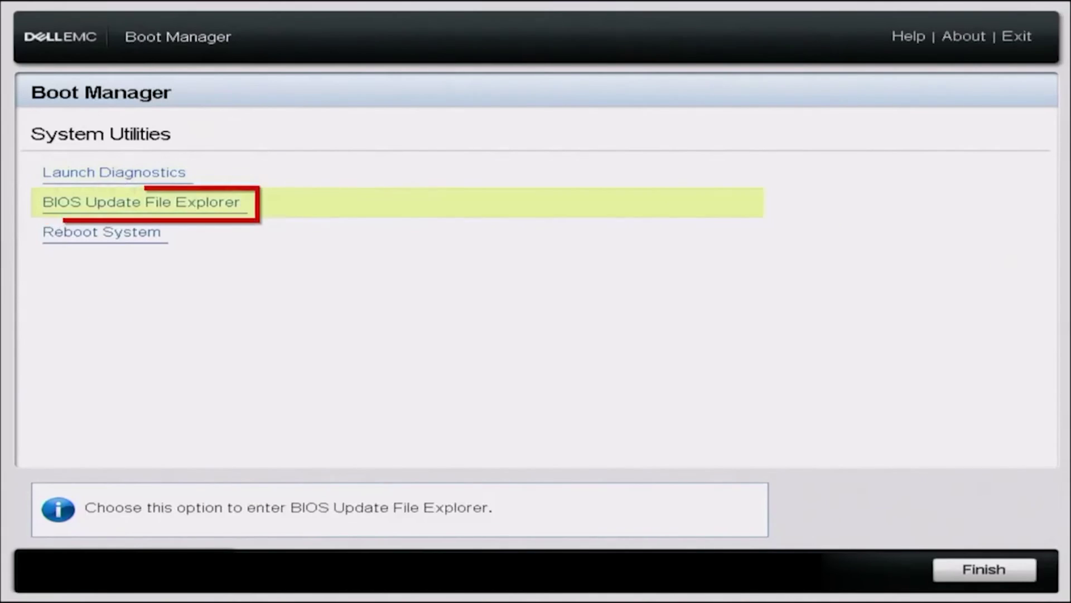
key("Return")
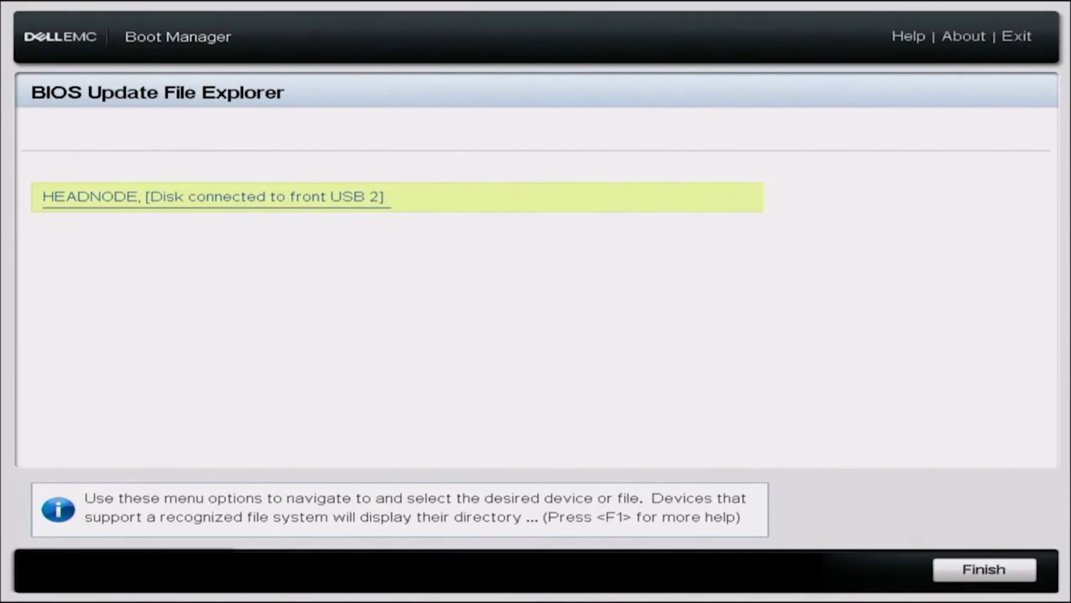
key("Return")
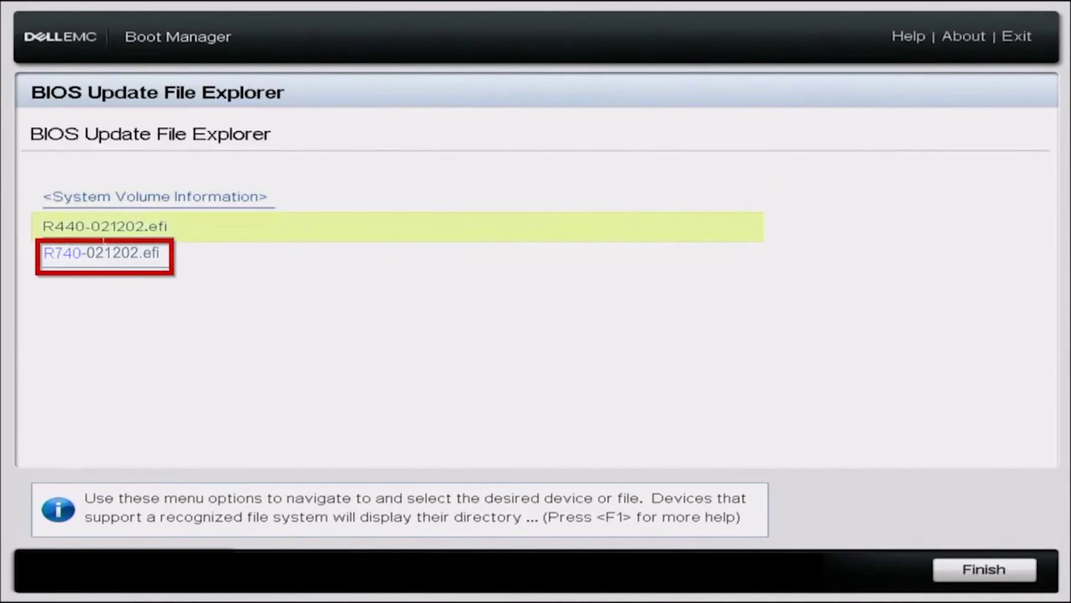
key("Down")
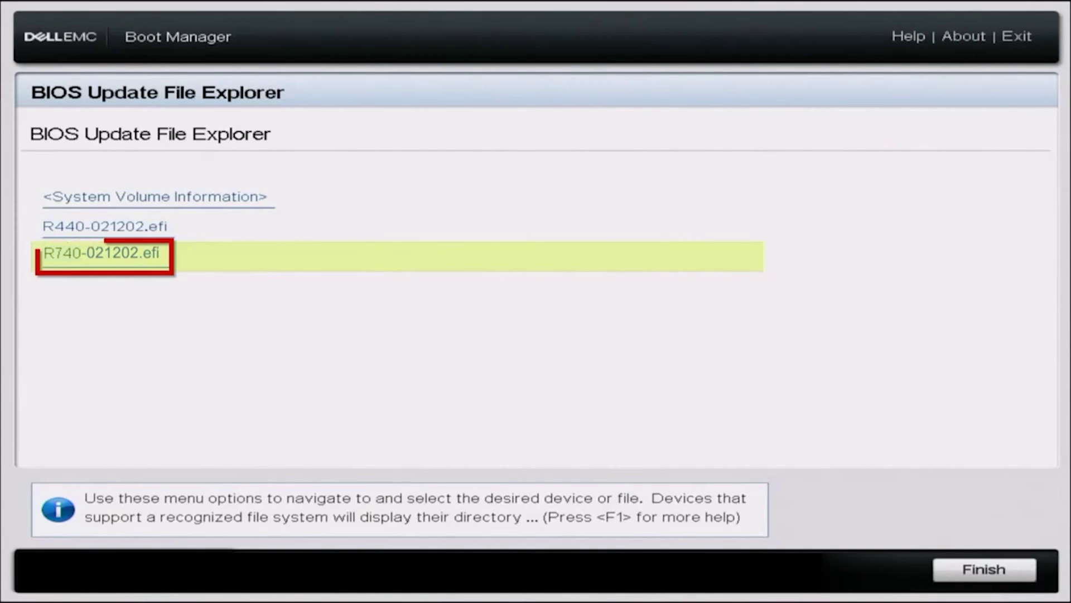
Flash the BIOS with R740-021202.efi and let the server reboot into System Setup
key("Return")
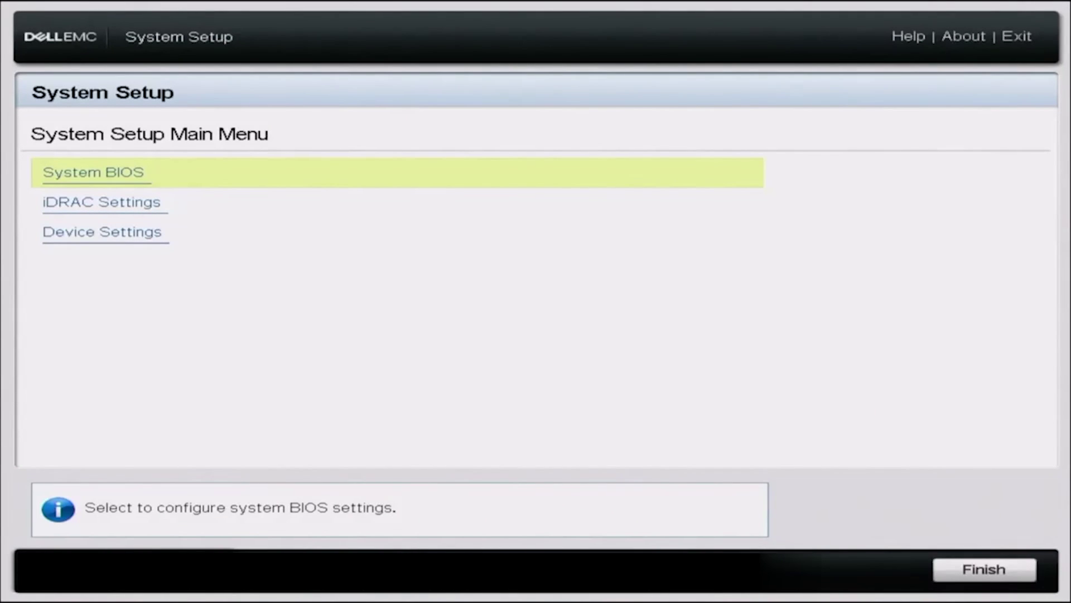
Enter System BIOS from the System Setup Main Menu
key("Return")
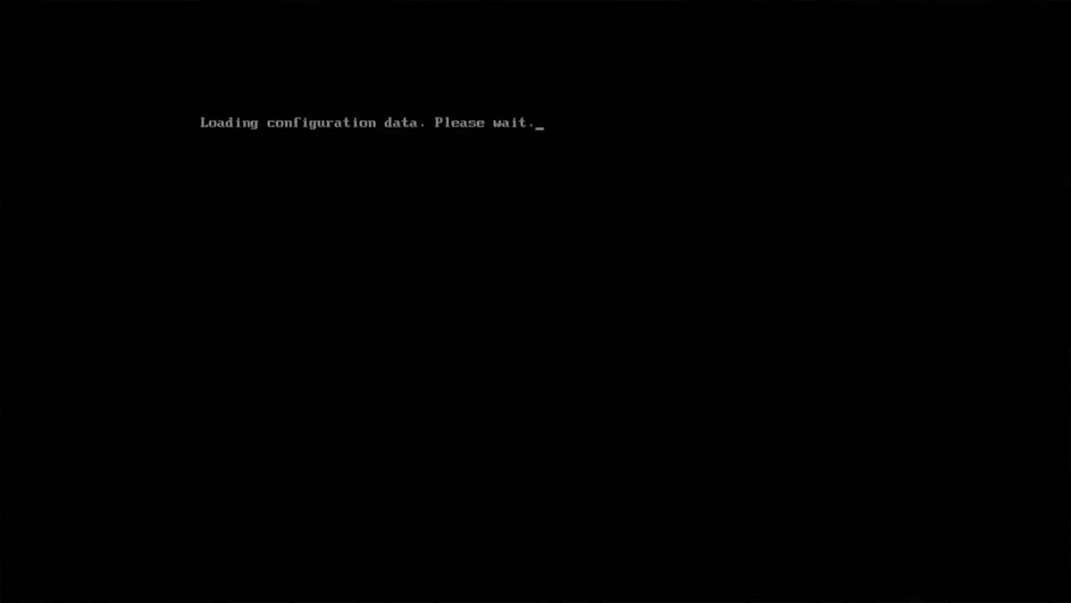